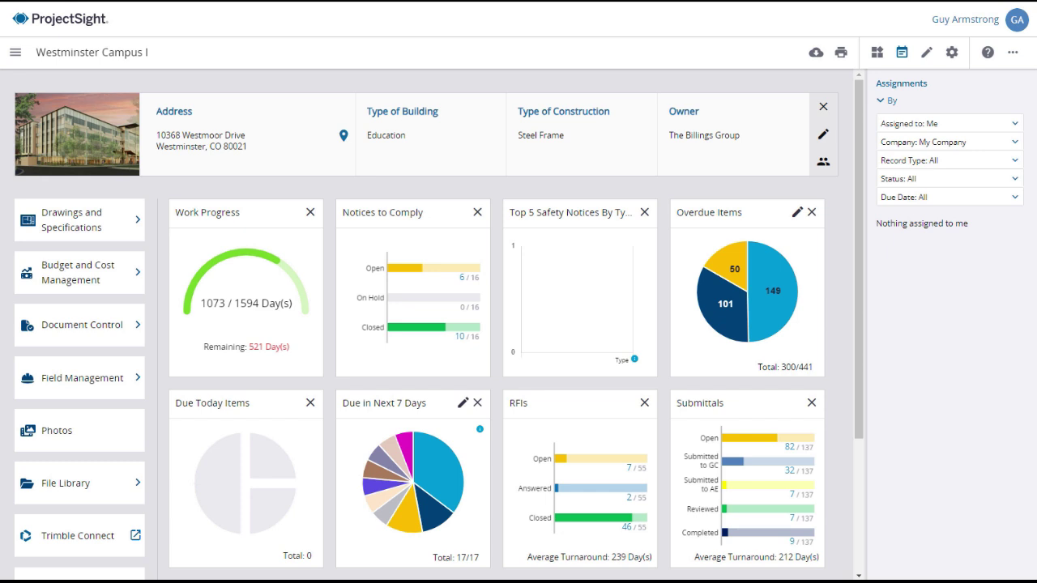
Open Budget and Cost Management for Westminster Campus I and scroll down to the Payments tiles
{"action": "left_click", "coordinate": [72, 284]}
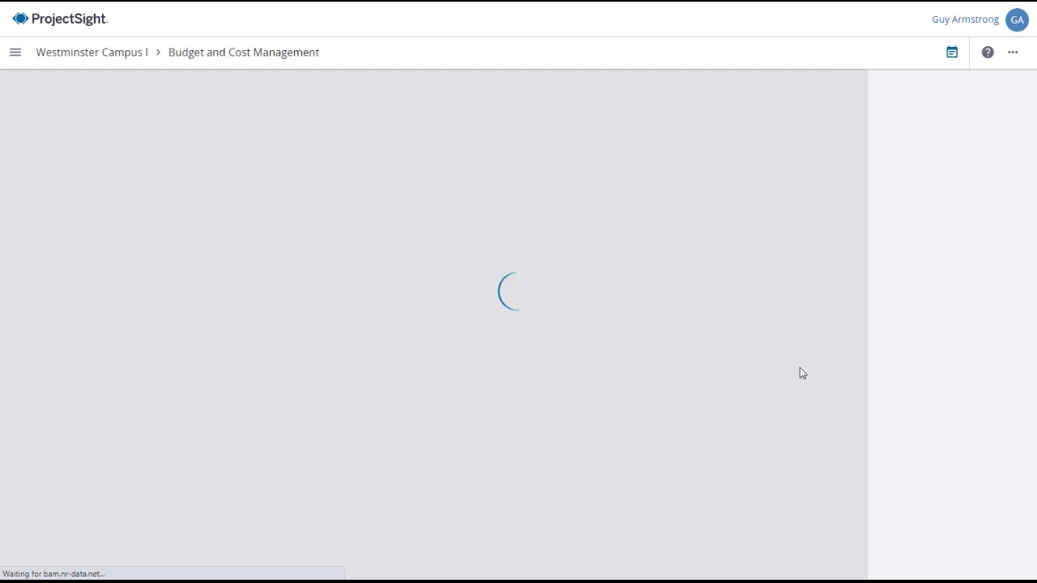
{"action": "scroll", "coordinate": [849, 394], "scroll_direction": "down", "scroll_amount": 2}
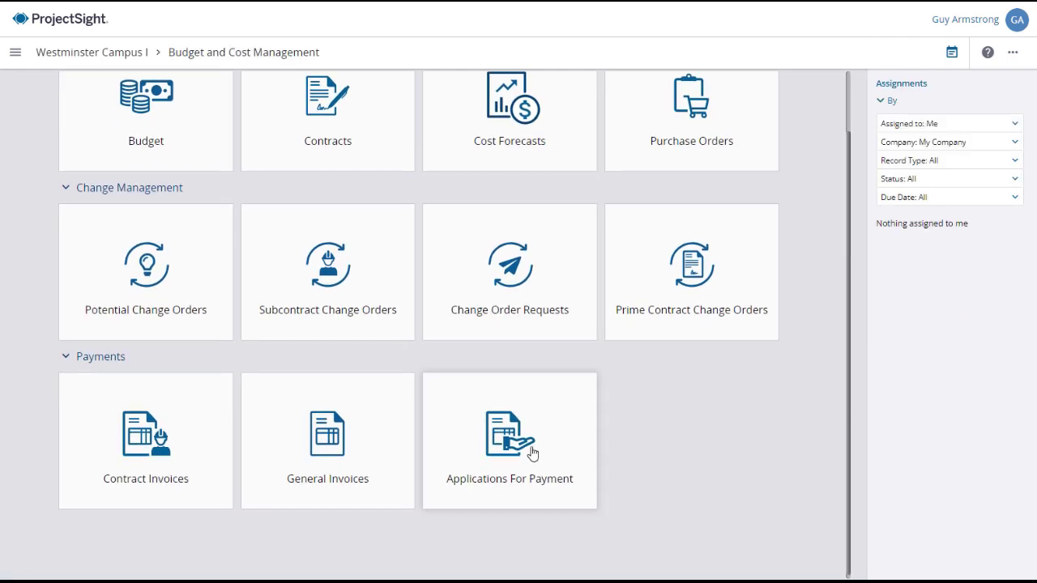
Open the Applications For Payment log and review its Sort By, Group By and saved-view options
{"action": "left_click", "coordinate": [532, 453]}
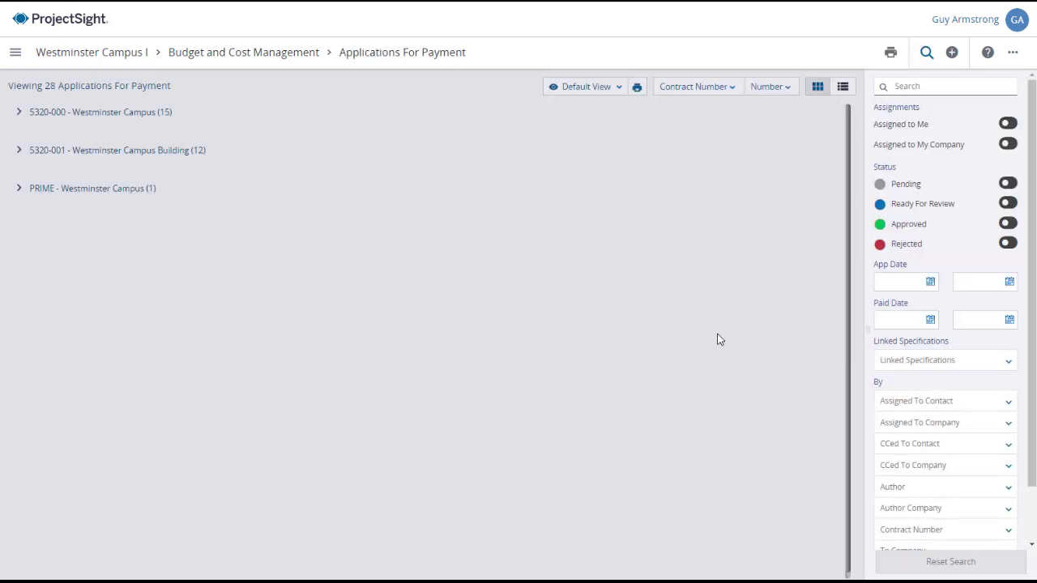
{"action": "left_click", "coordinate": [783, 91]}
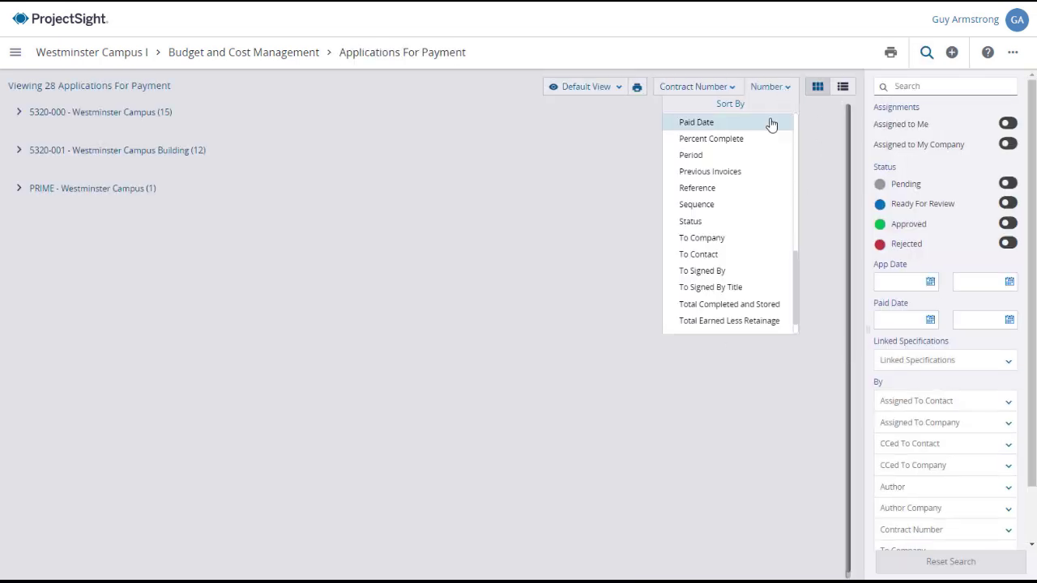
{"action": "scroll", "coordinate": [796, 268], "scroll_direction": "up", "scroll_amount": 3}
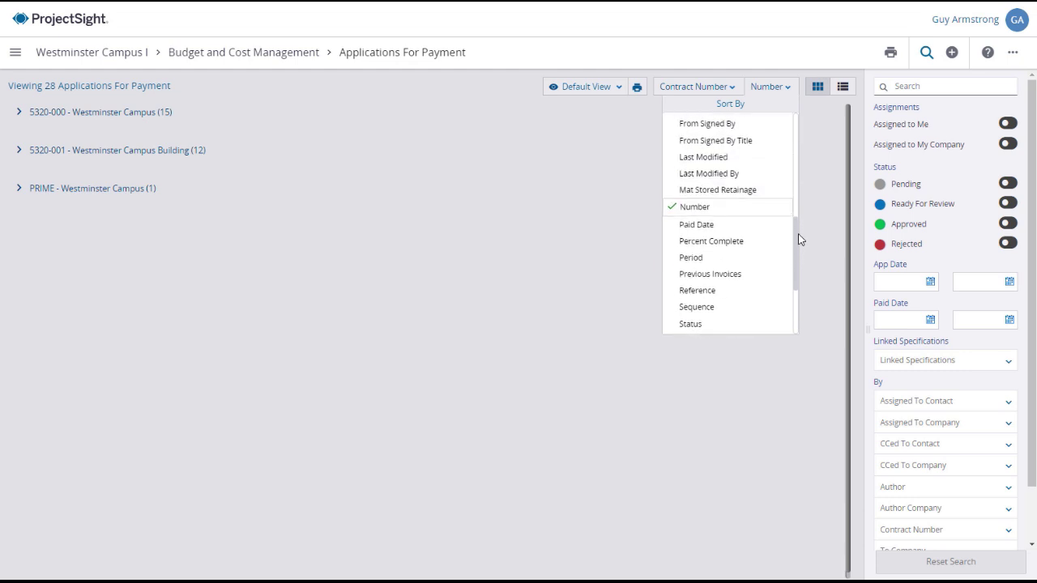
{"action": "left_click", "coordinate": [702, 89]}
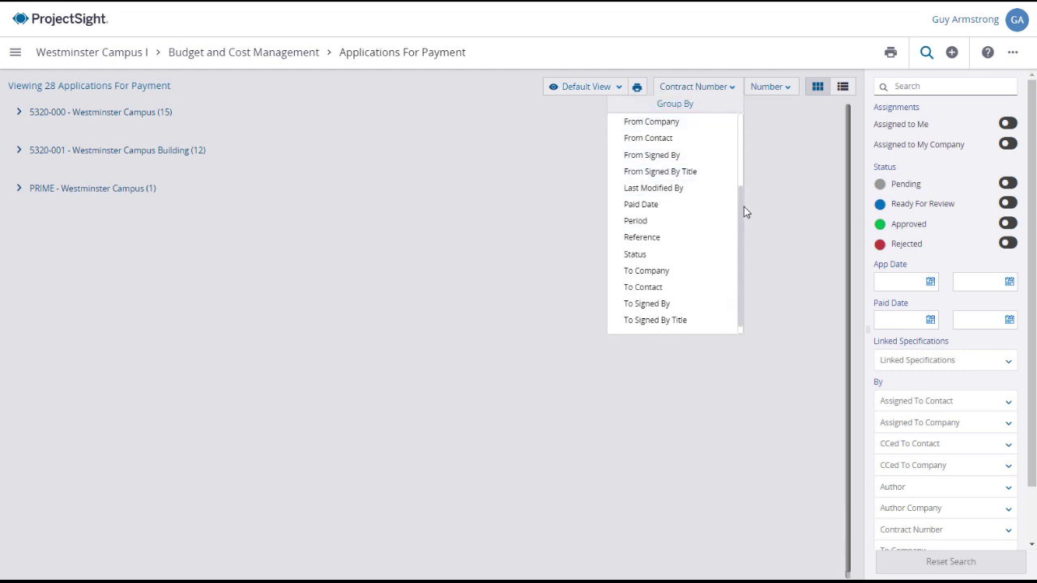
{"action": "scroll", "coordinate": [748, 200], "scroll_direction": "up", "scroll_amount": 2}
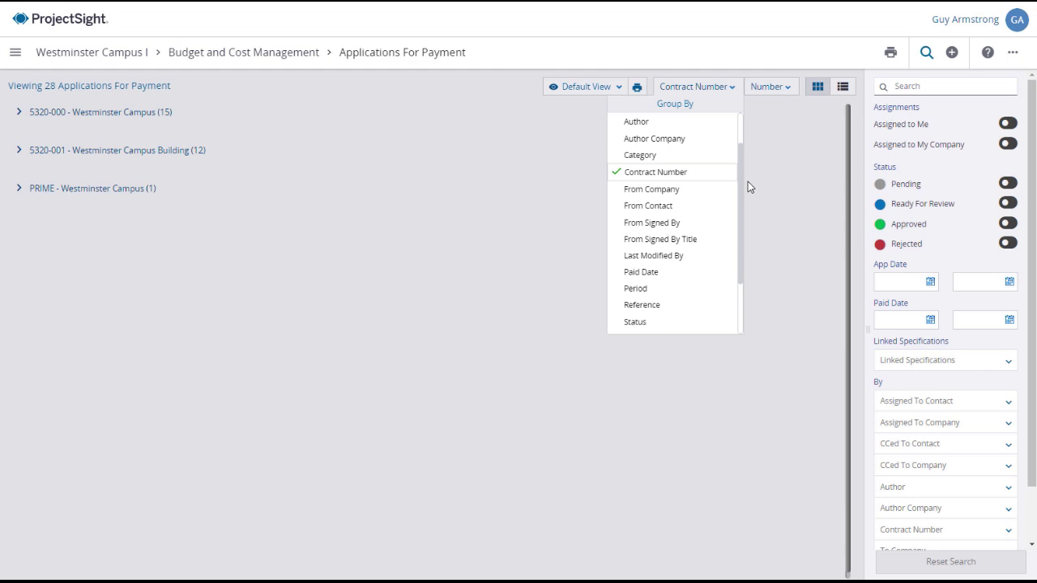
{"action": "left_click", "coordinate": [580, 89]}
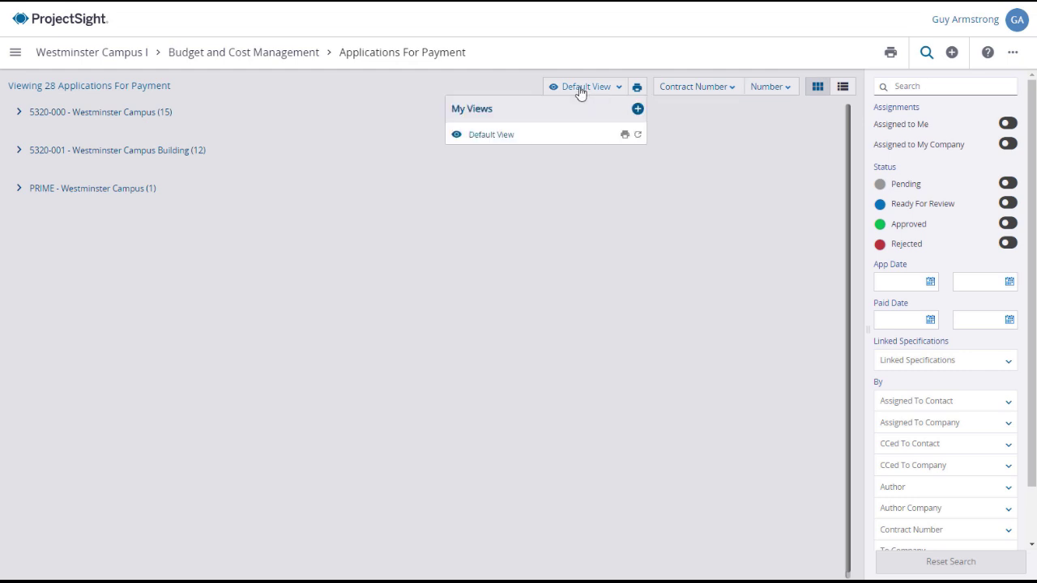
{"action": "left_click", "coordinate": [570, 187]}
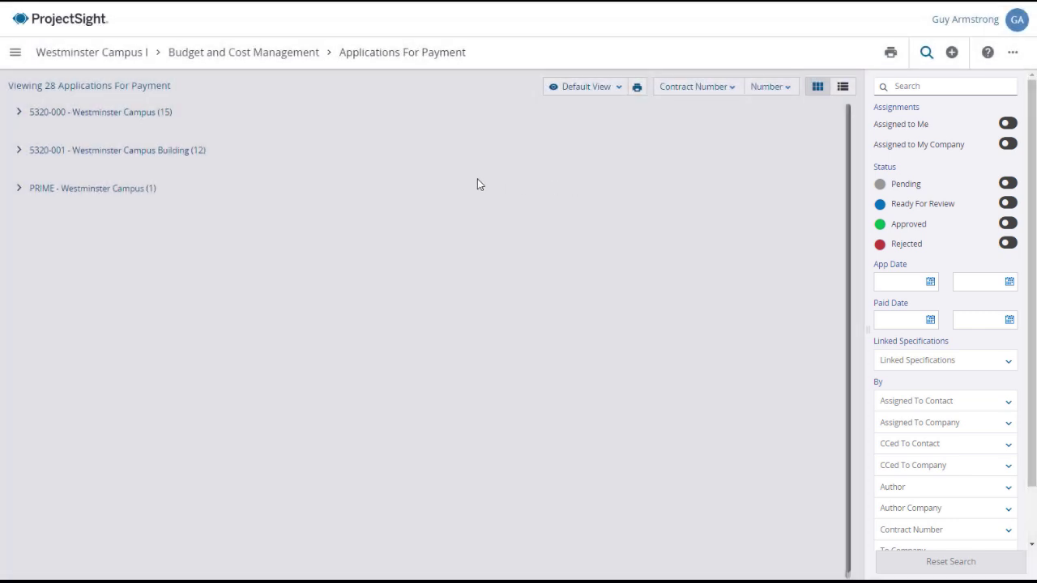
Expand the 5320-001 group, open application 029, and review its percent and retainage columns
{"action": "left_click", "coordinate": [19, 150]}
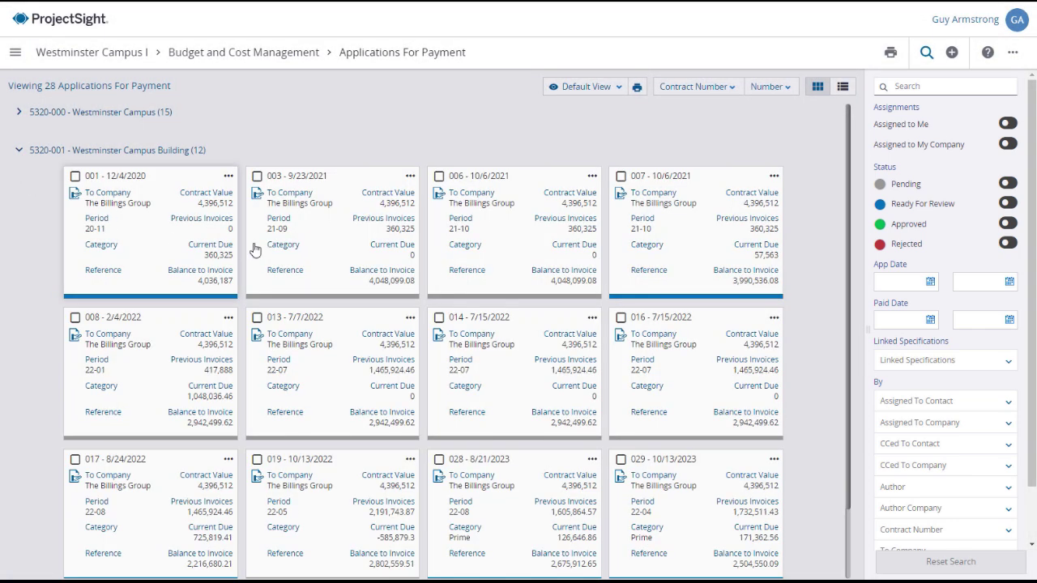
{"action": "left_click", "coordinate": [694, 528]}
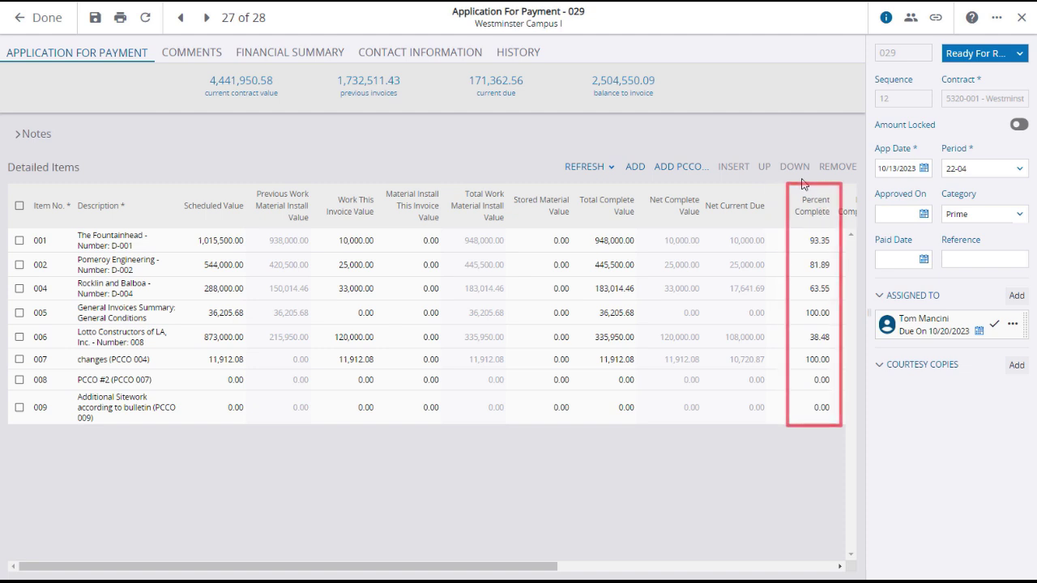
{"action": "scroll", "coordinate": [574, 558], "scroll_direction": "right", "scroll_amount": 5}
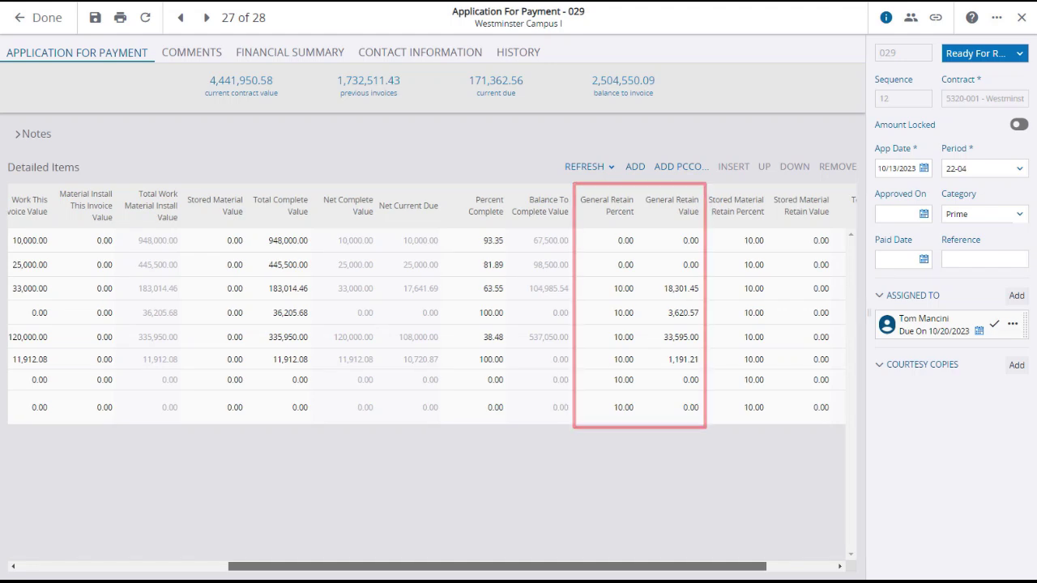
{"action": "left_click_drag", "start_coordinate": [620, 567], "coordinate": [447, 567]}
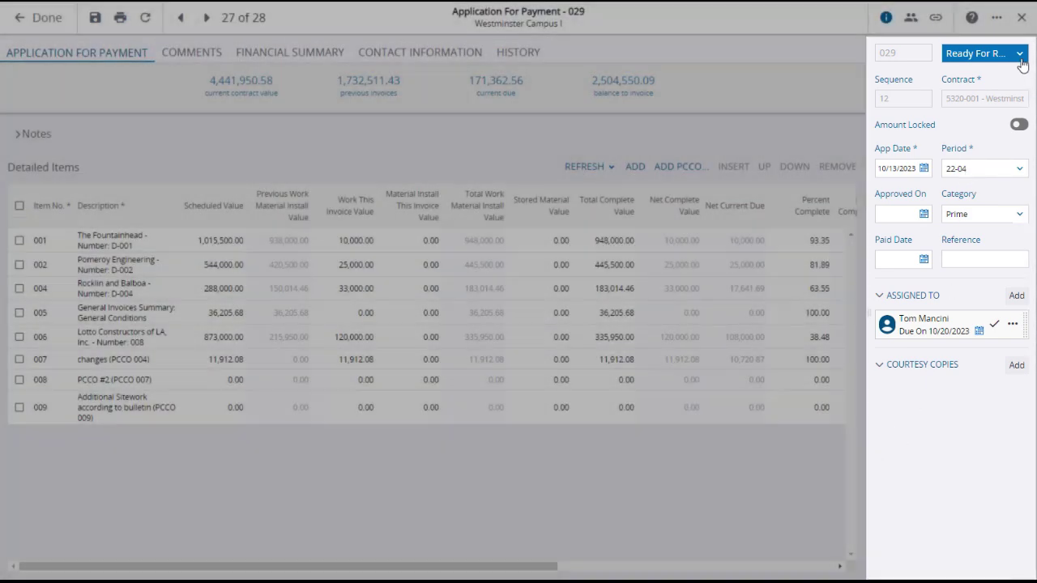
Keep application 029 Ready For Review, change the reviewer's due date to 10/27/2023, and finish
{"action": "left_click", "coordinate": [1022, 60]}
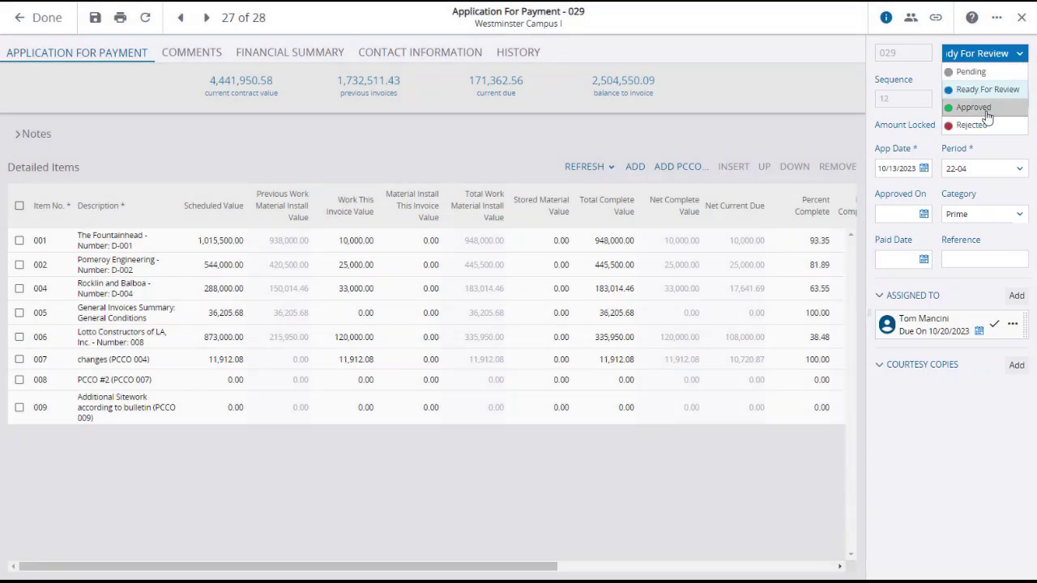
{"action": "left_click", "coordinate": [1020, 134]}
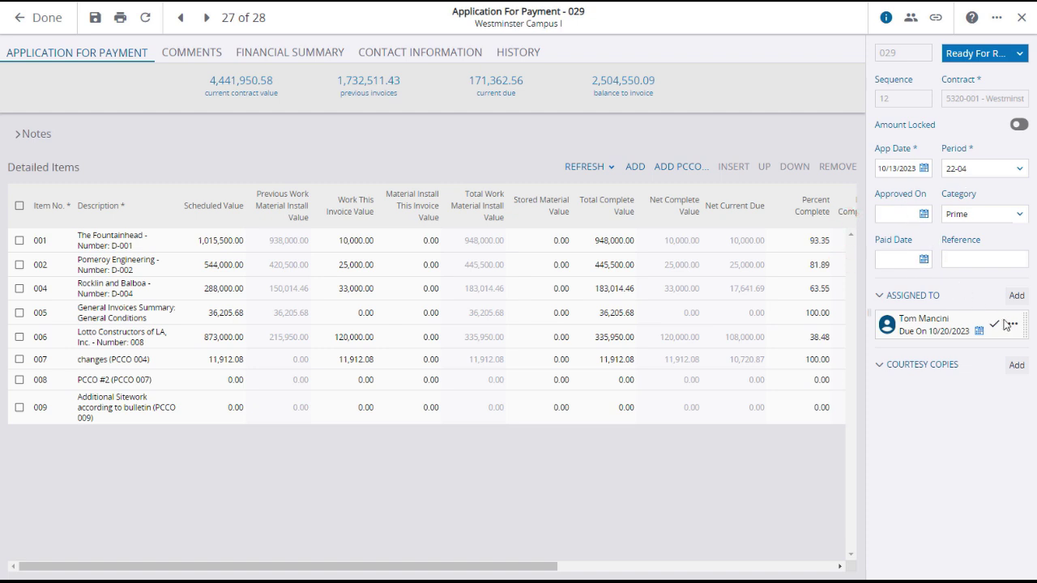
{"action": "left_click", "coordinate": [979, 332]}
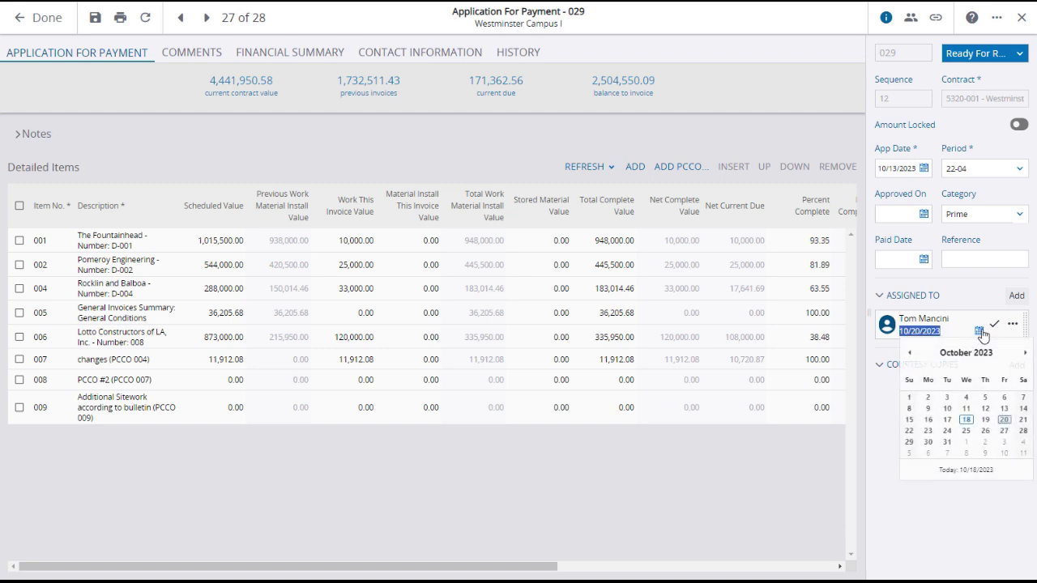
{"action": "left_click", "coordinate": [1005, 432]}
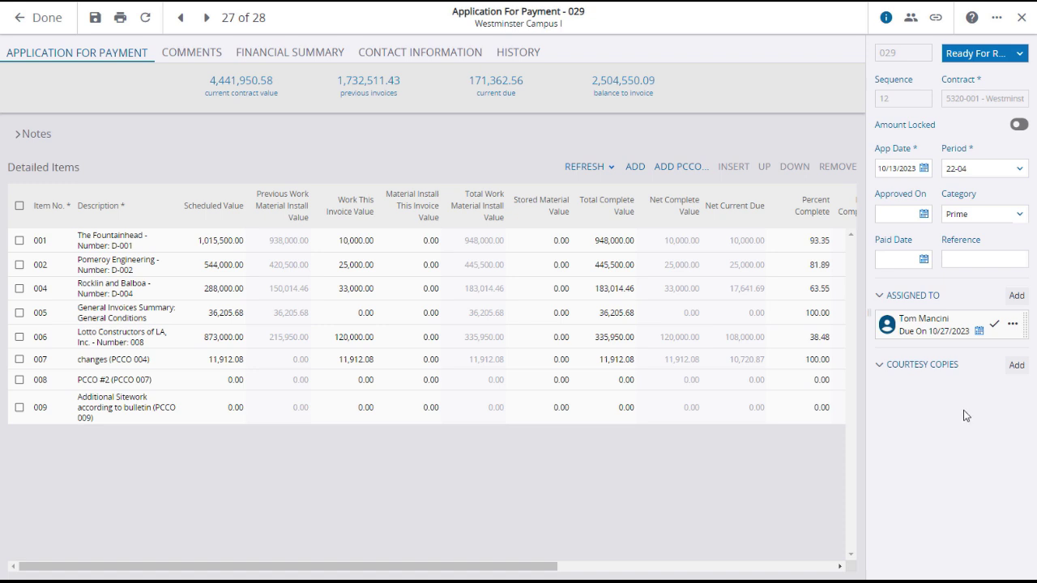
{"action": "left_click", "coordinate": [48, 19]}
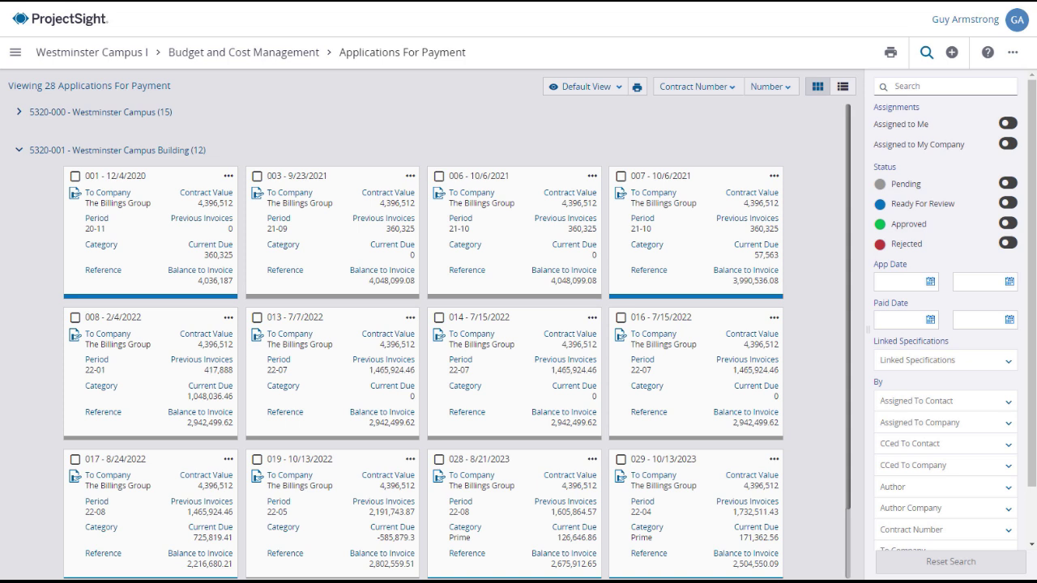
Create a new application for payment against contract 5320-001 Westminster Campus Building
{"action": "left_click", "coordinate": [951, 53]}
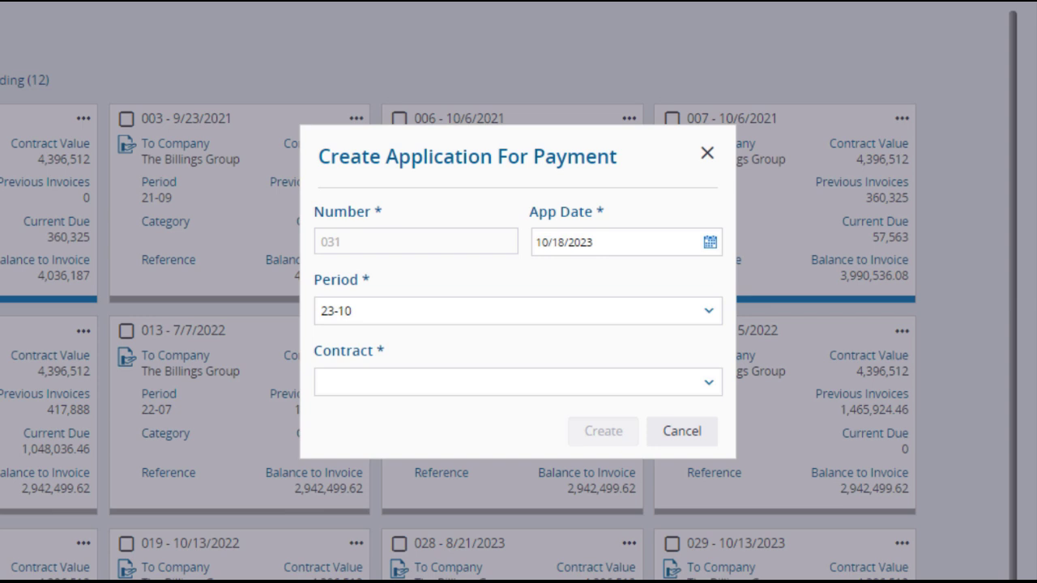
{"action": "left_click", "coordinate": [709, 387]}
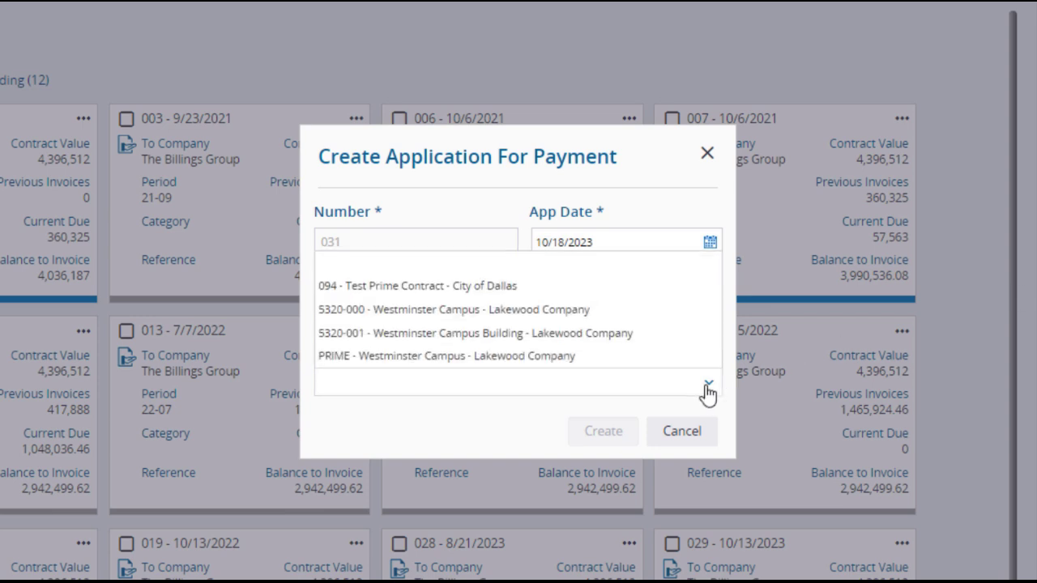
{"action": "left_click", "coordinate": [611, 333]}
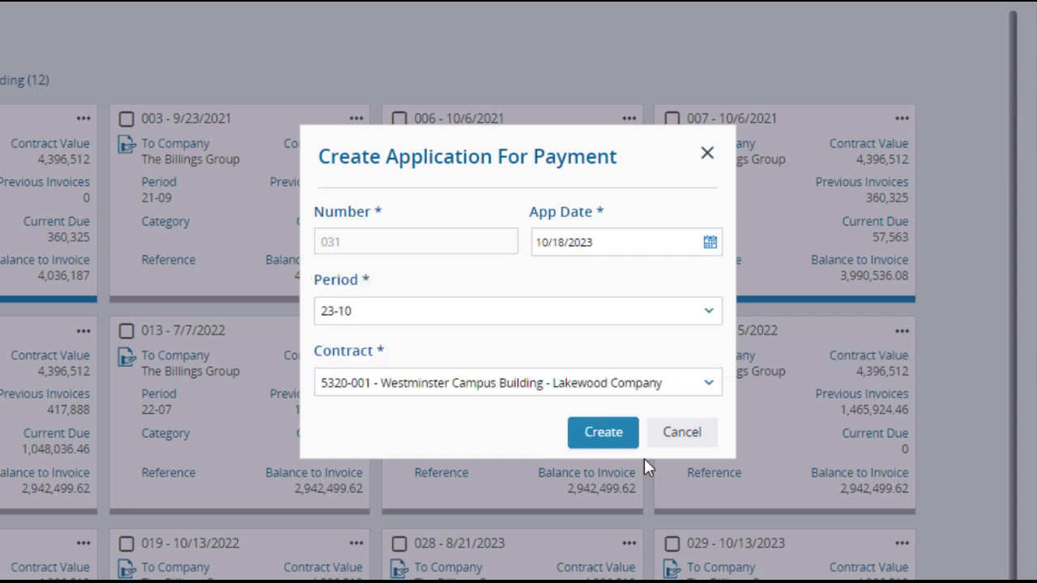
{"action": "left_click", "coordinate": [615, 443]}
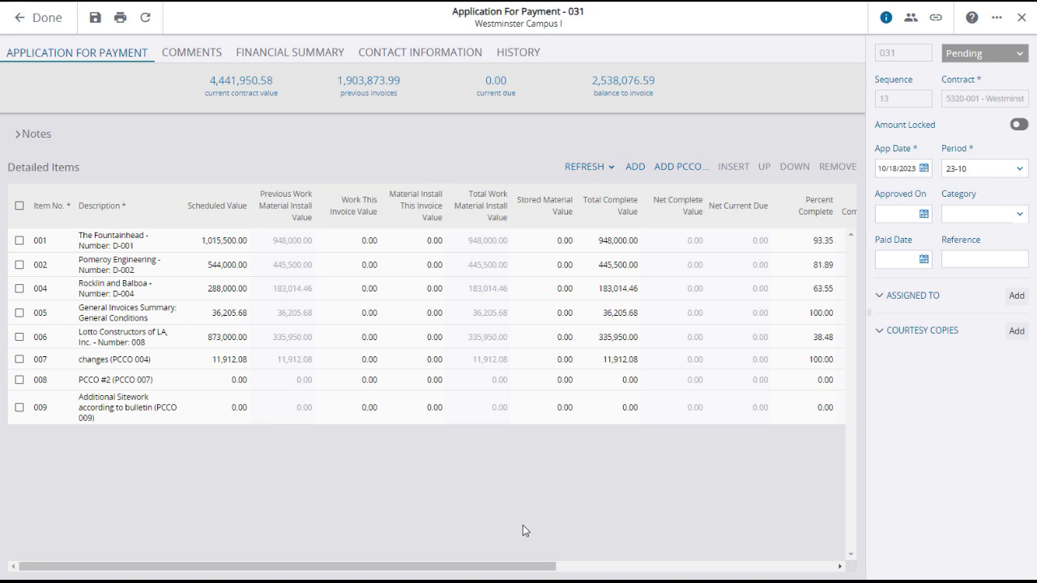
Enter Work This Invoice values of 5,000, 20,000 and 25,000 on lines 002, 004 and 006
{"action": "left_click", "coordinate": [371, 264]}
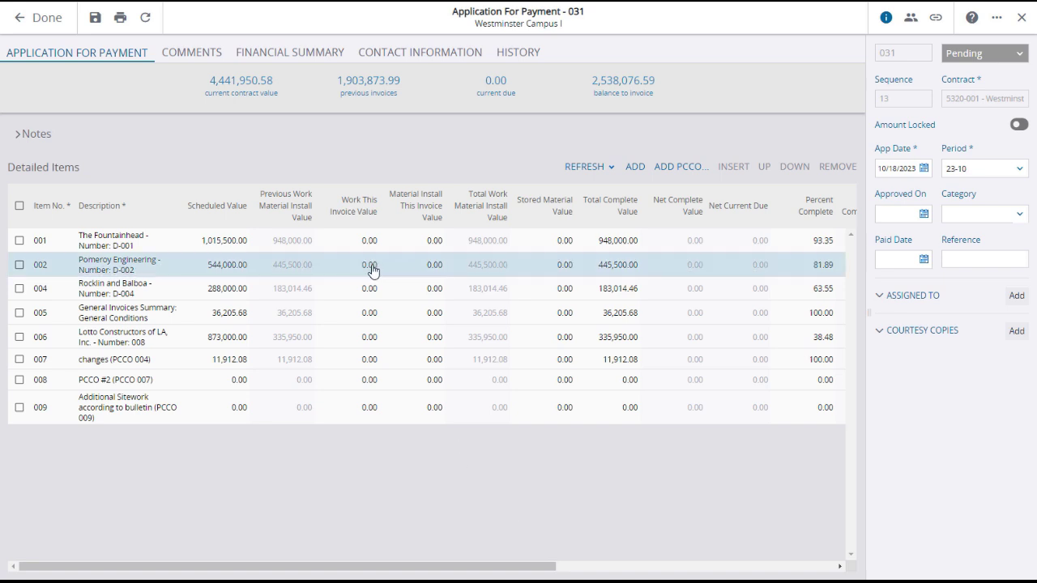
{"action": "type", "text": "5000"}
{"action": "key", "text": "Return"}
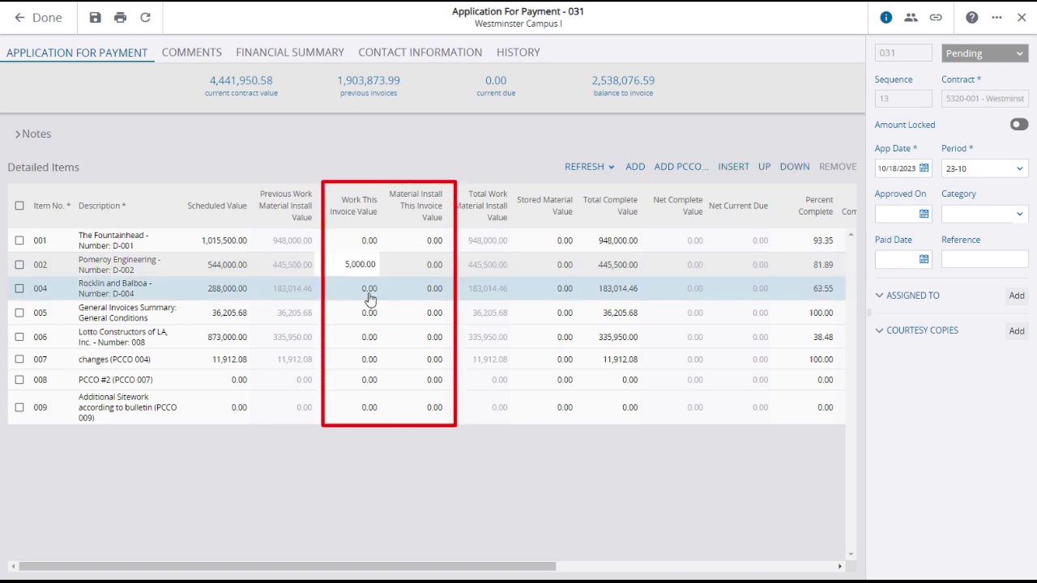
{"action": "left_click", "coordinate": [369, 294]}
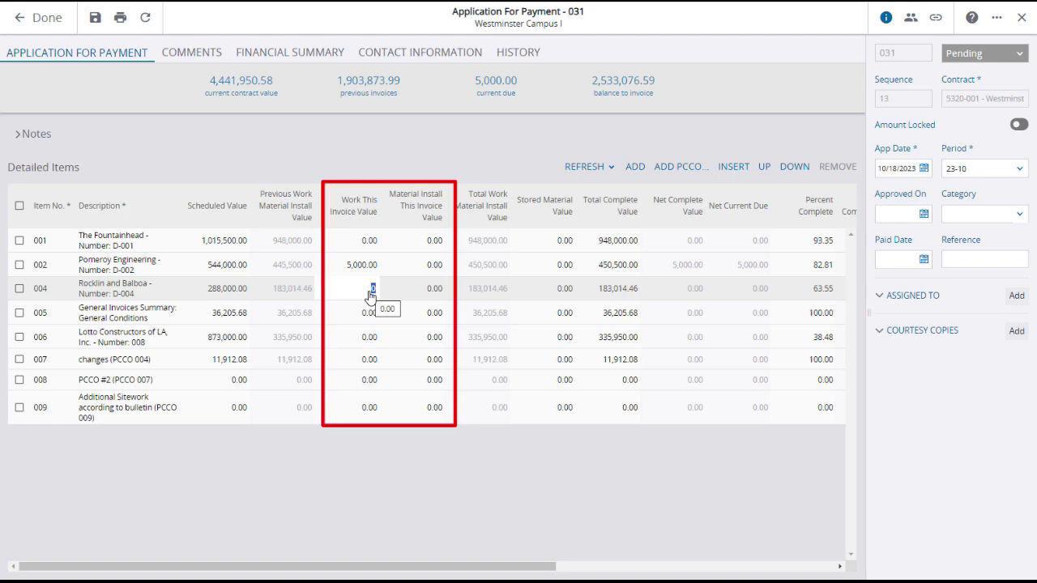
{"action": "type", "text": "20000"}
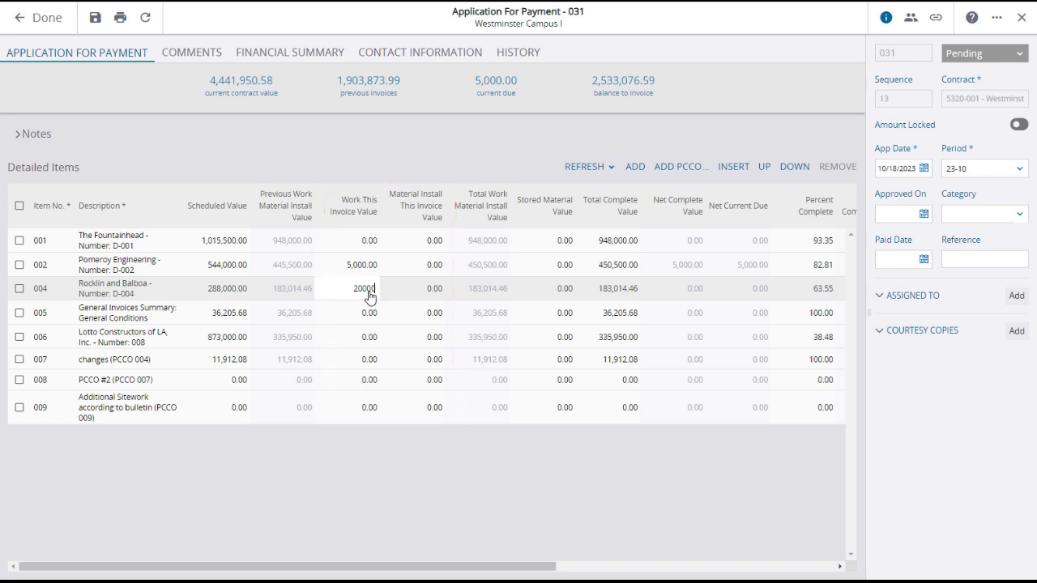
{"action": "left_click", "coordinate": [370, 339]}
{"action": "type", "text": "25000"}
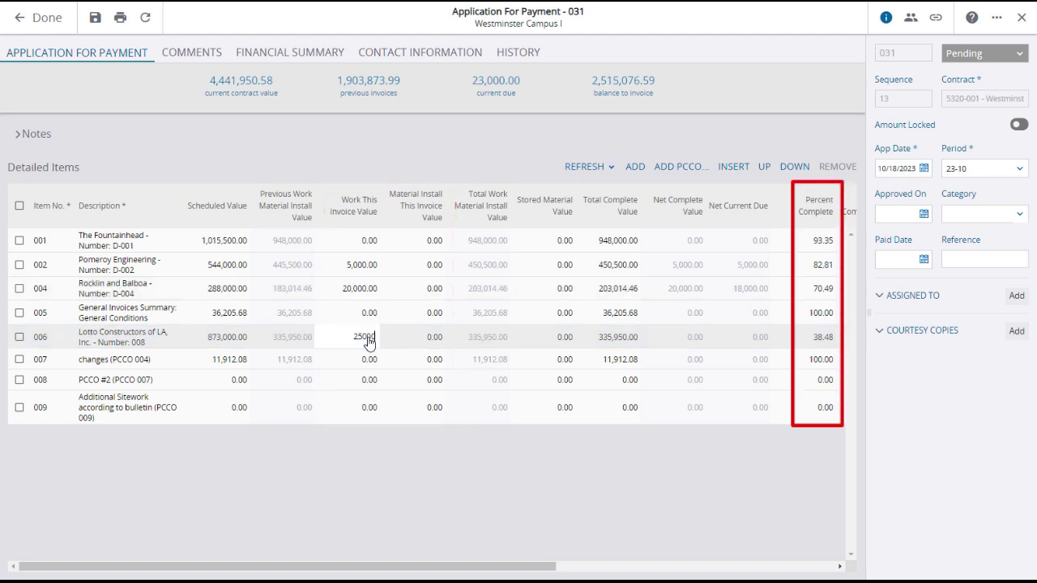
{"action": "left_click", "coordinate": [398, 480]}
Set application 031's status to Ready For Review and its category to Prime
{"action": "left_click", "coordinate": [1018, 55]}
{"action": "left_click", "coordinate": [1004, 89]}
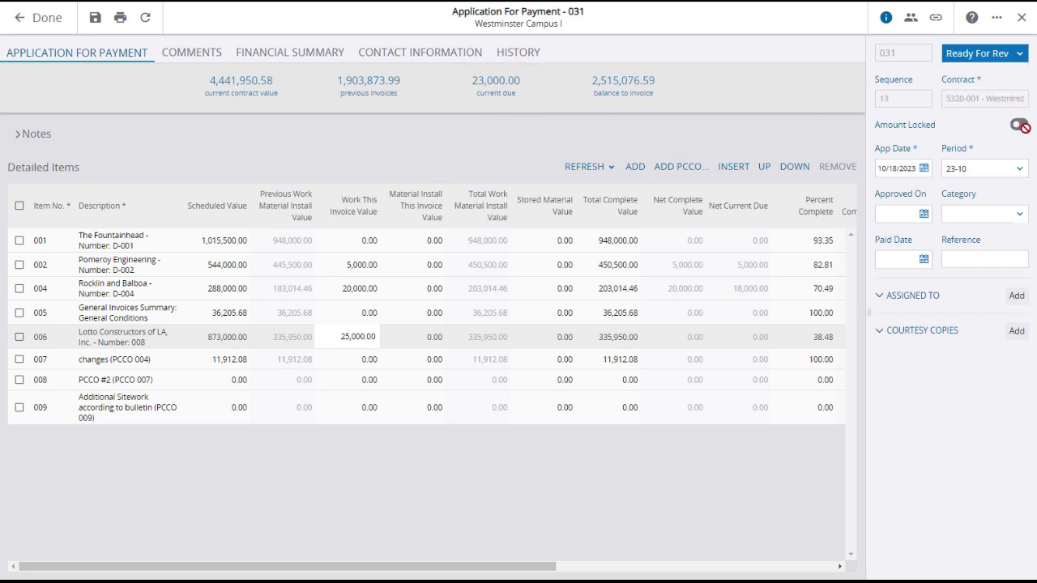
{"action": "left_click", "coordinate": [1020, 217]}
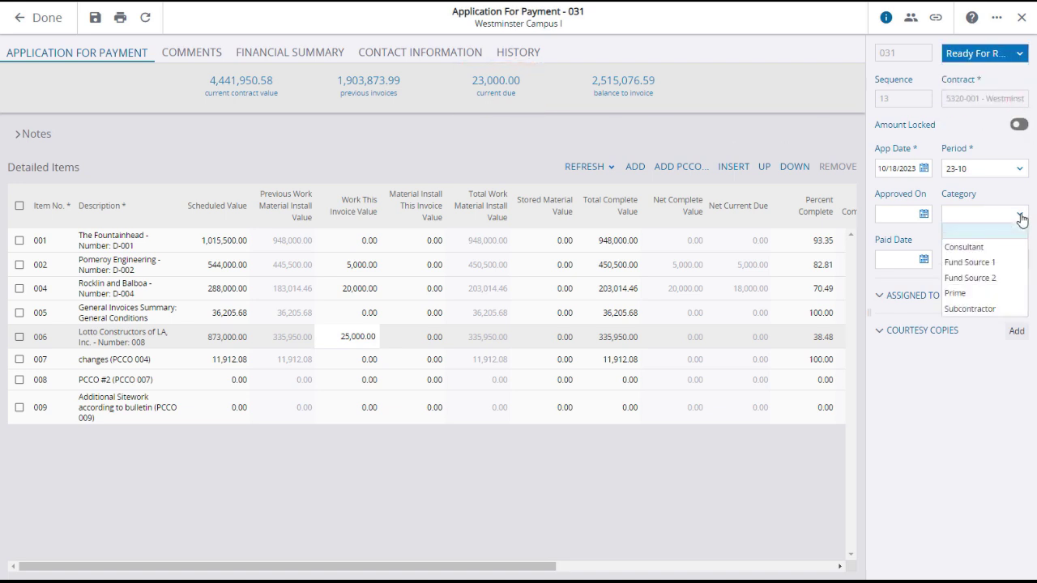
{"action": "left_click", "coordinate": [987, 294]}
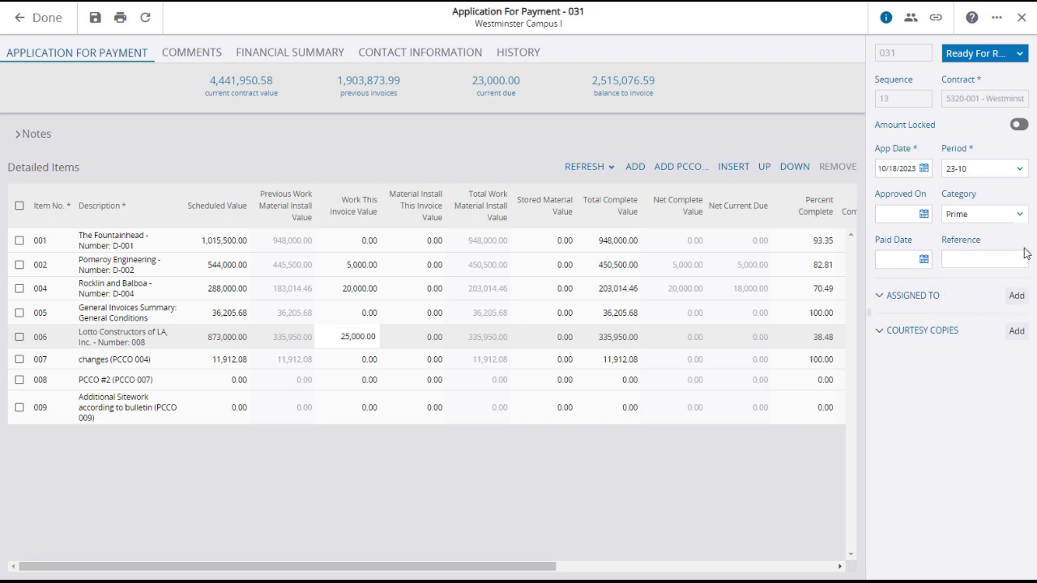
Assign a reviewer to application 031 with a due date of 10/25/2023
{"action": "left_click", "coordinate": [1016, 295]}
{"action": "scroll", "coordinate": [970, 316], "scroll_direction": "down", "scroll_amount": 3}
{"action": "scroll", "coordinate": [970, 316], "scroll_direction": "down", "scroll_amount": 2}
{"action": "left_click", "coordinate": [928, 361]}
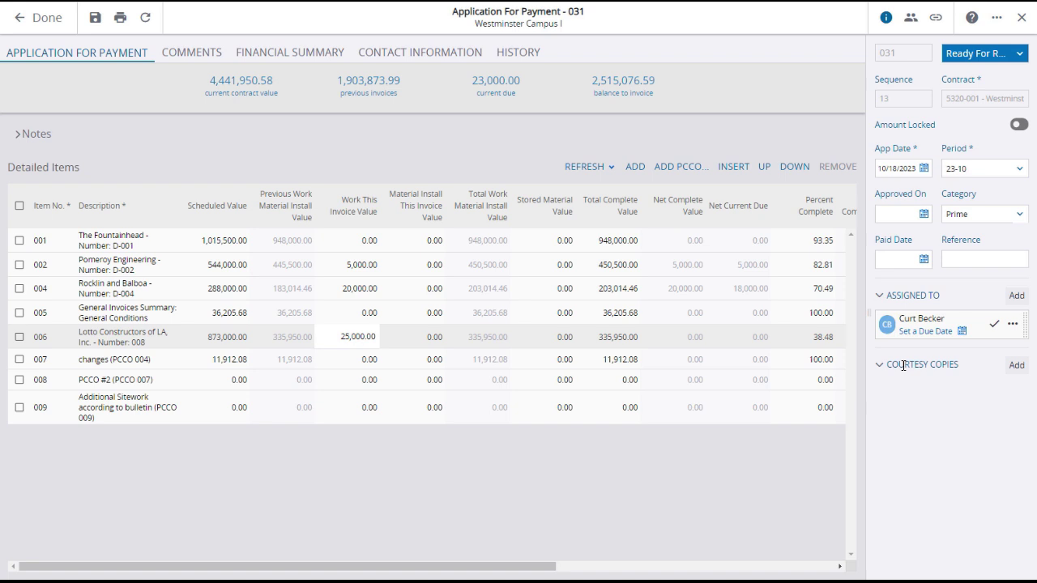
{"action": "left_click", "coordinate": [962, 332]}
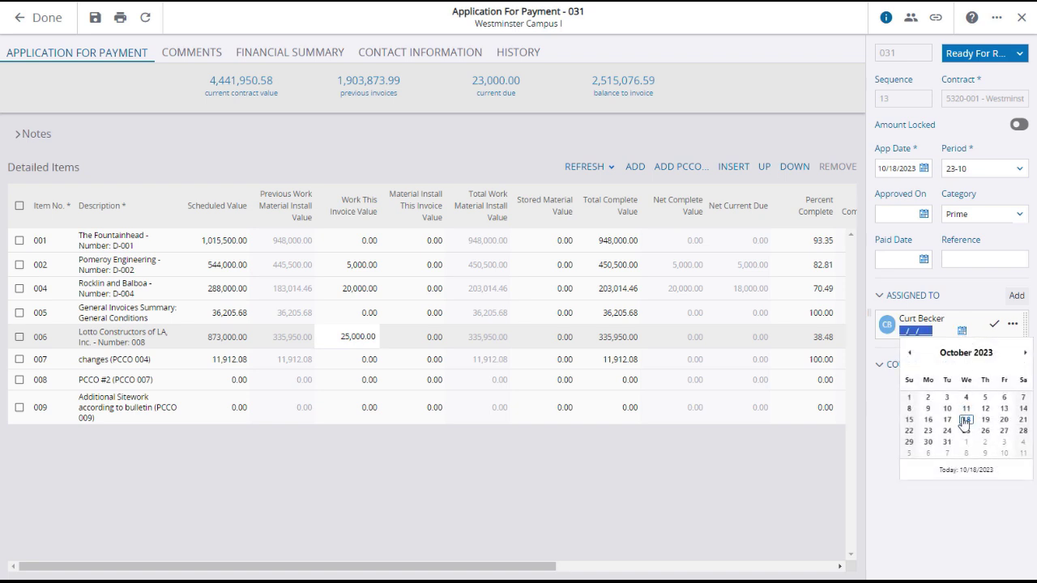
{"action": "left_click", "coordinate": [965, 432]}
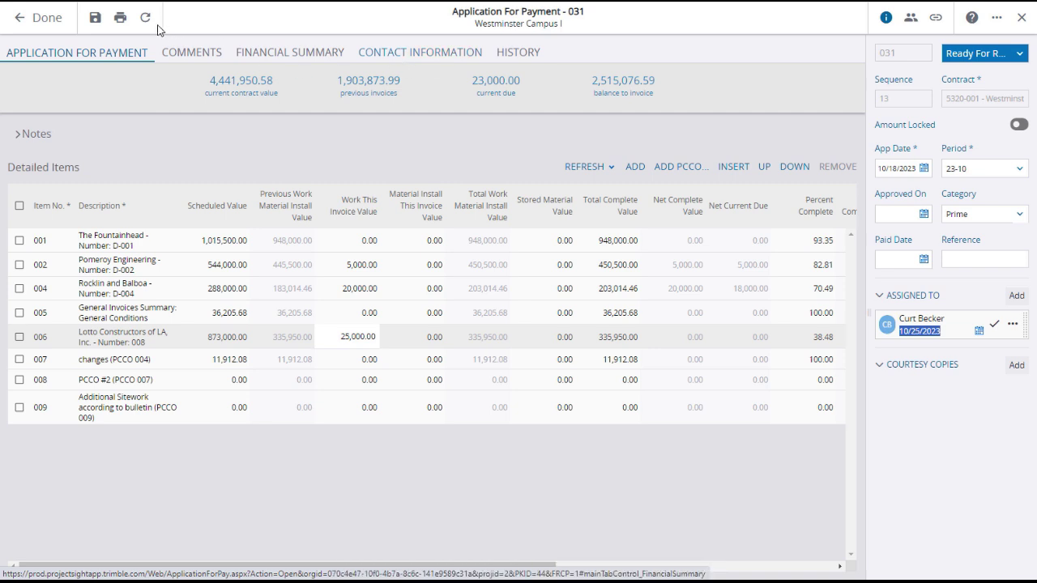
Return to the log, expand the Westminster Campus Building group, and check card 031's actions menu
{"action": "left_click", "coordinate": [18, 18]}
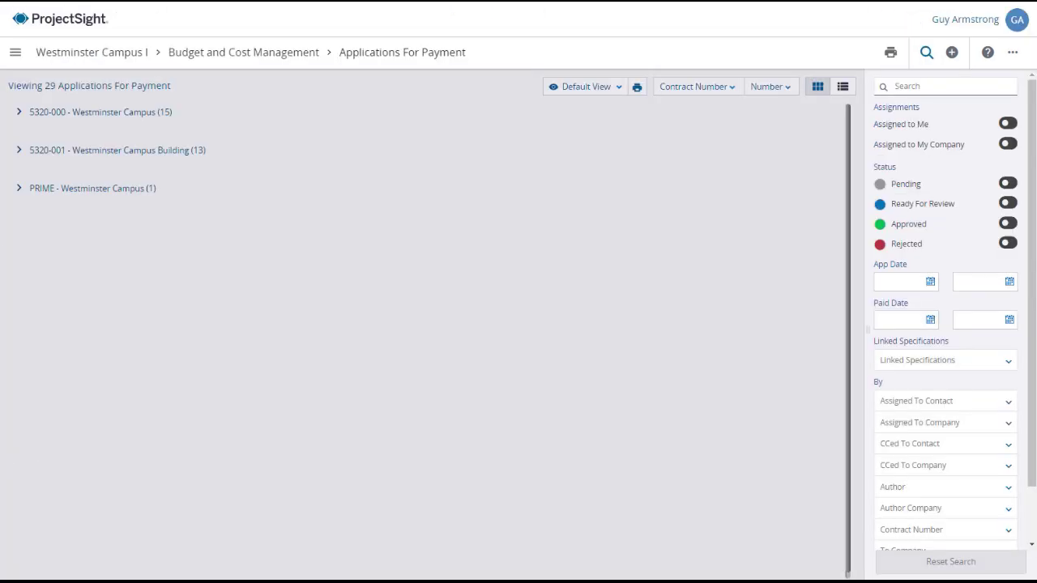
{"action": "left_click", "coordinate": [19, 150]}
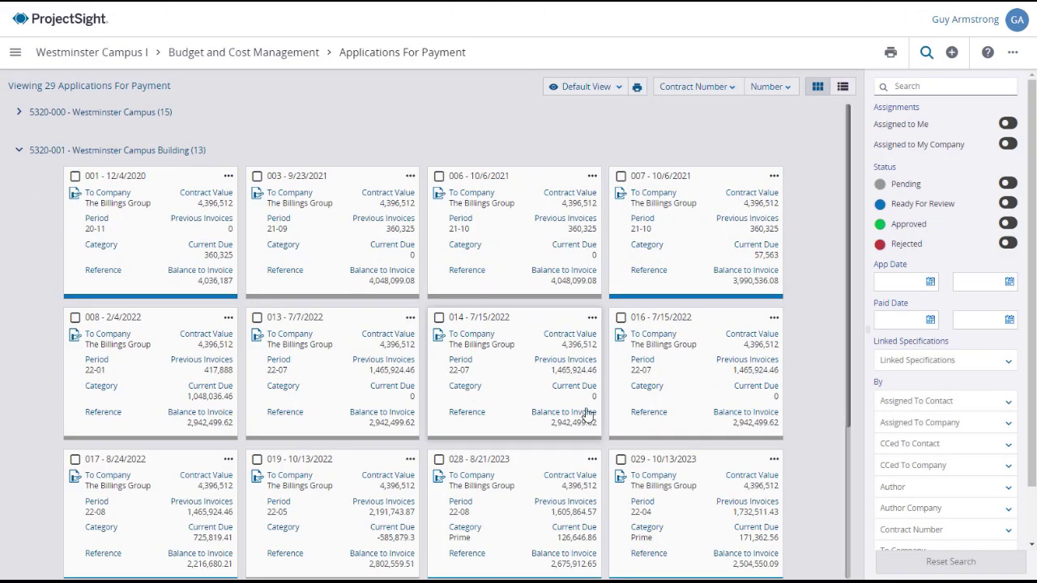
{"action": "scroll", "coordinate": [848, 477], "scroll_direction": "down", "scroll_amount": 3}
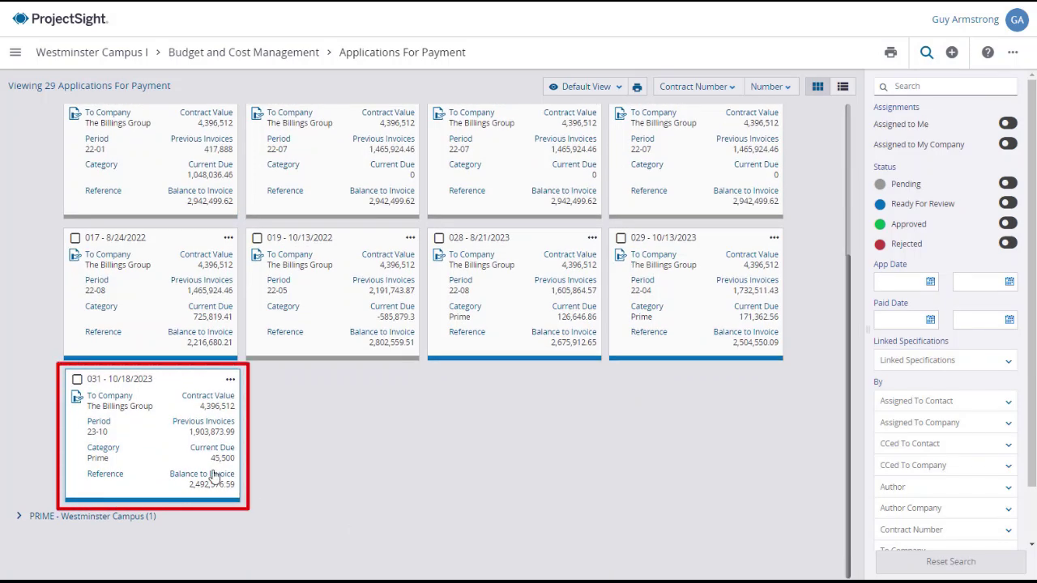
{"action": "left_click", "coordinate": [230, 383]}
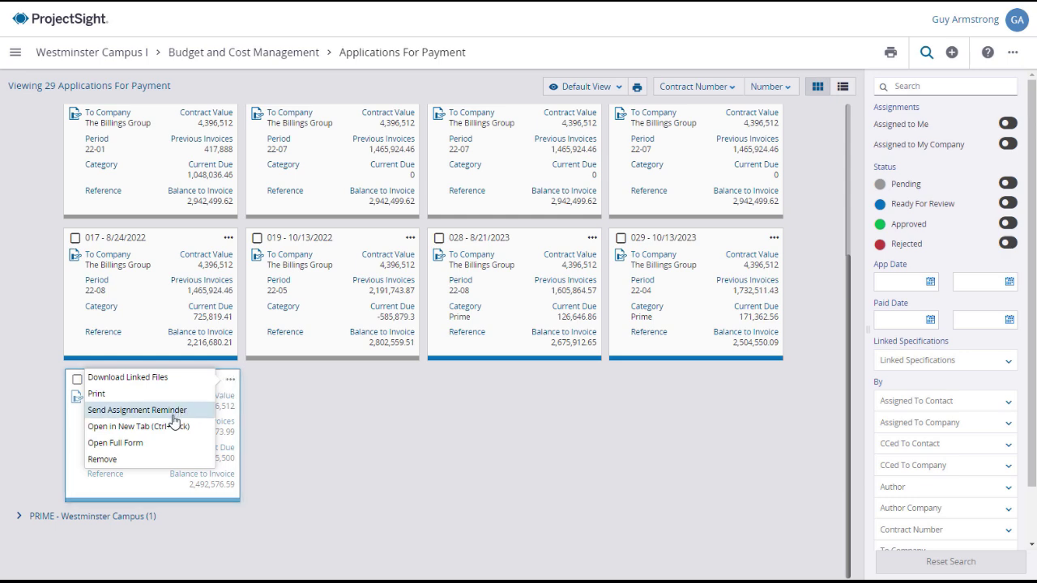
{"action": "left_click", "coordinate": [289, 418]}
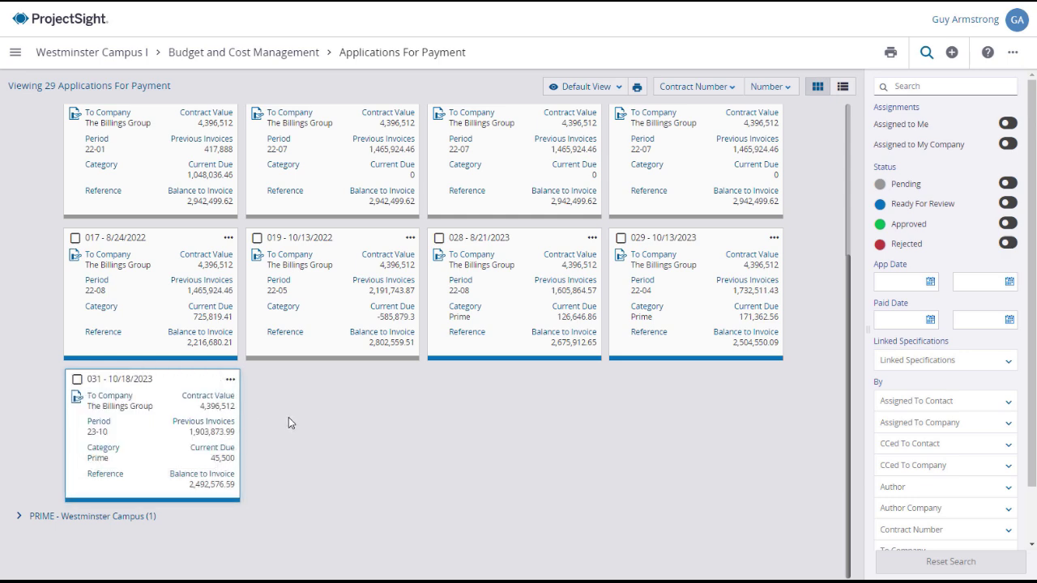